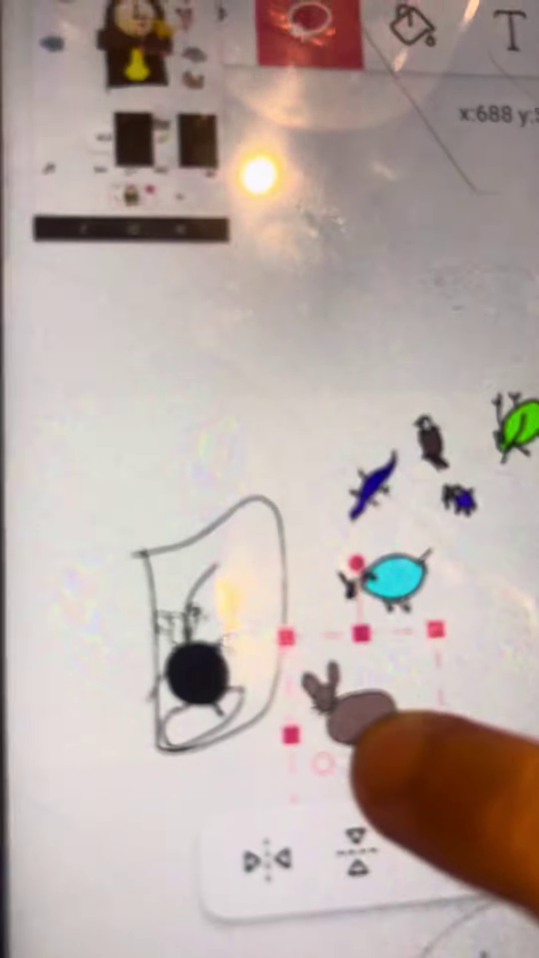
- Drag the brown rabbit into the basket over the spider, then move the blue lizard beside it
mouse_move(299, 677)
mouse_down()
mouse_move(225, 330)
mouse_move(265, 636)
mouse_up()
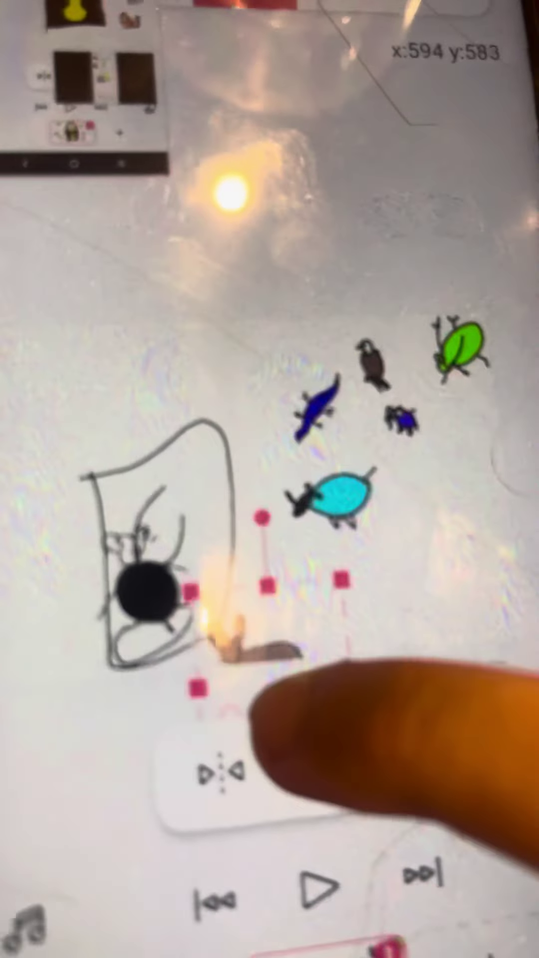
drag(225, 629, 240, 518)
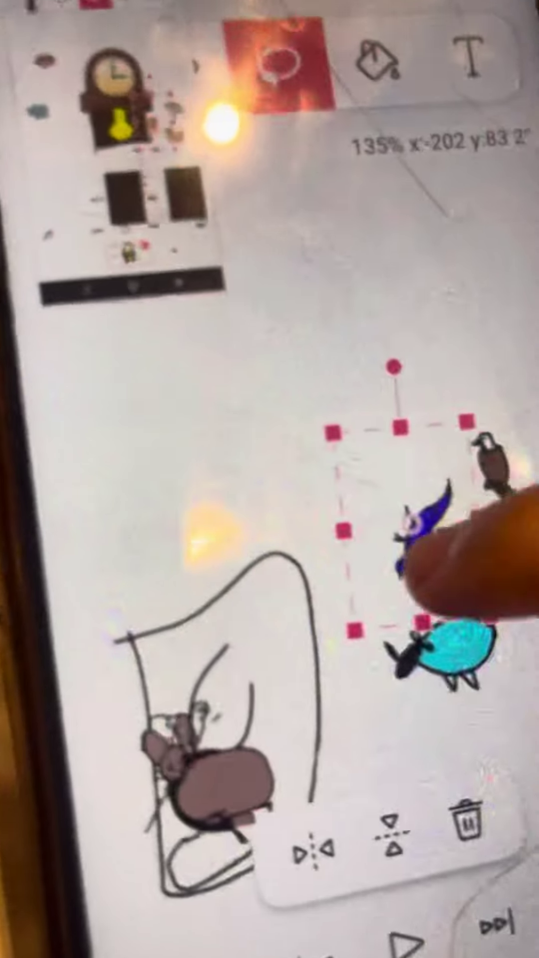
drag(479, 711, 284, 659)
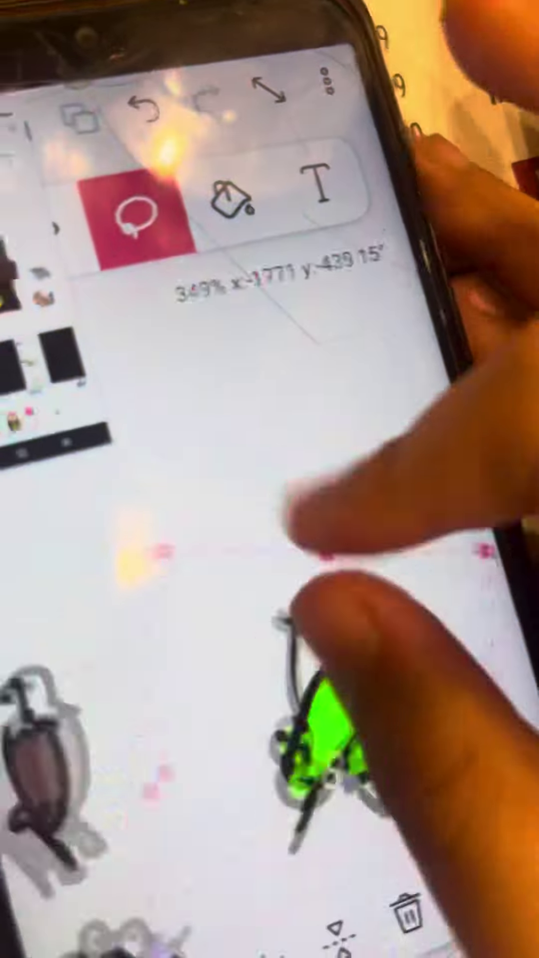
scroll(337, 599, down, 4)
scroll(412, 449, down, 3)
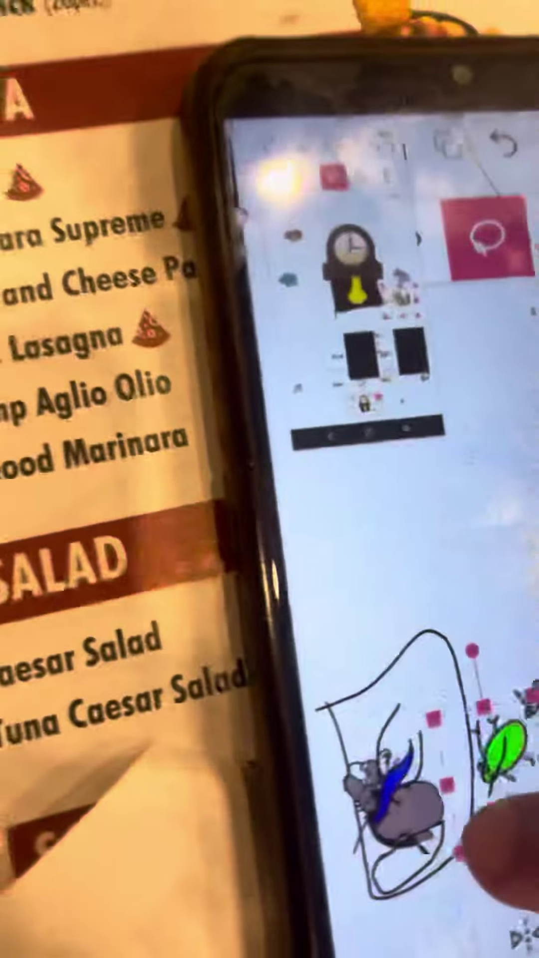
- Drag the lassoed green bug down into the basket beside the blue lizard
drag(479, 585, 435, 644)
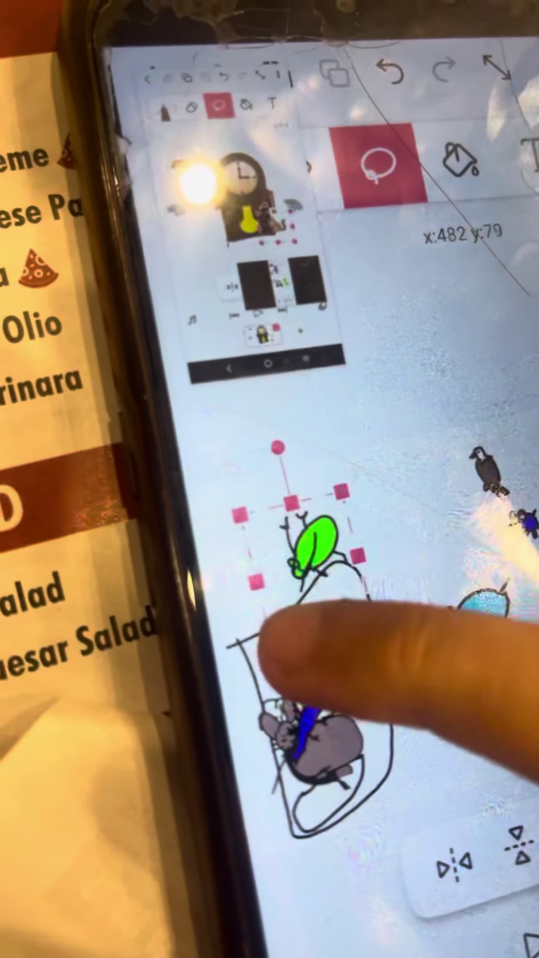
scroll(337, 599, up, 5)
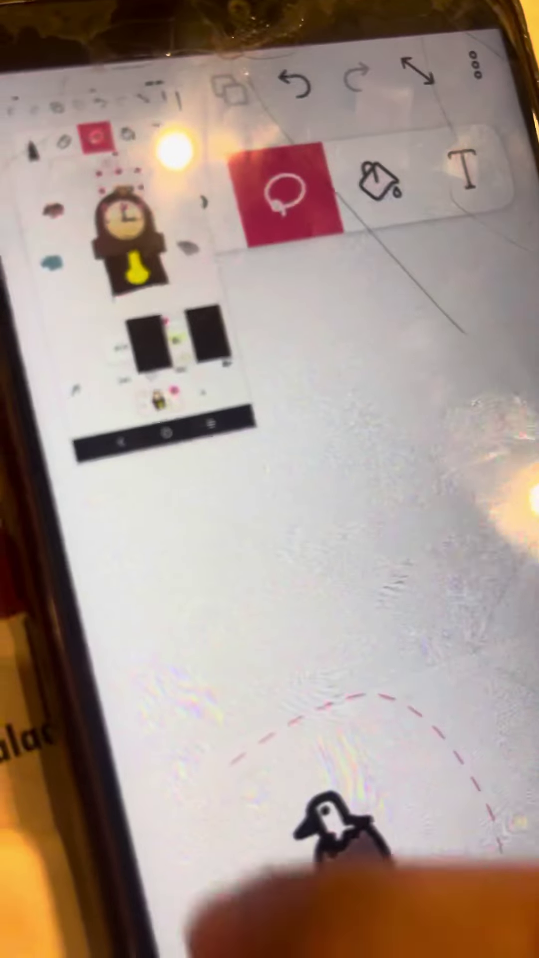
scroll(337, 600, down, 5)
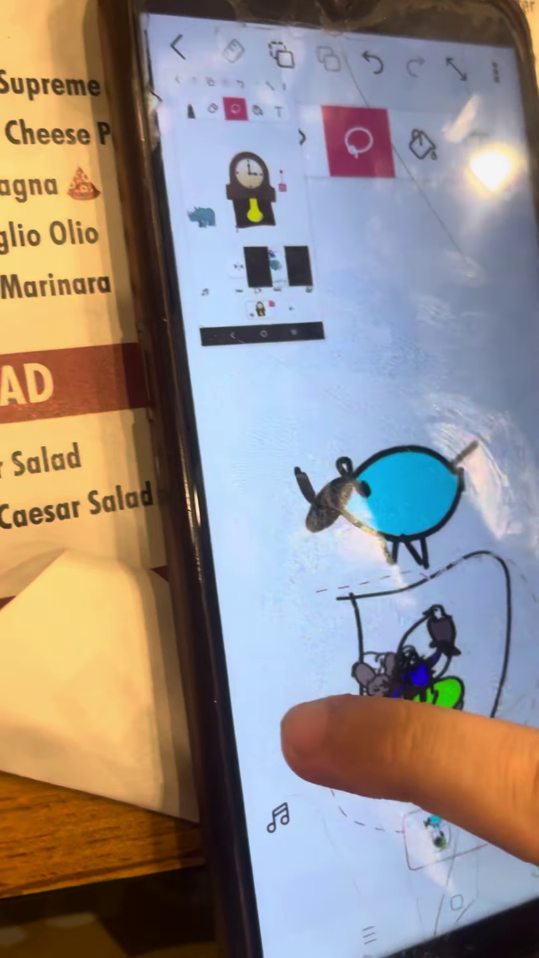
- Select the basket drawing together with the animals inside it
click(397, 719)
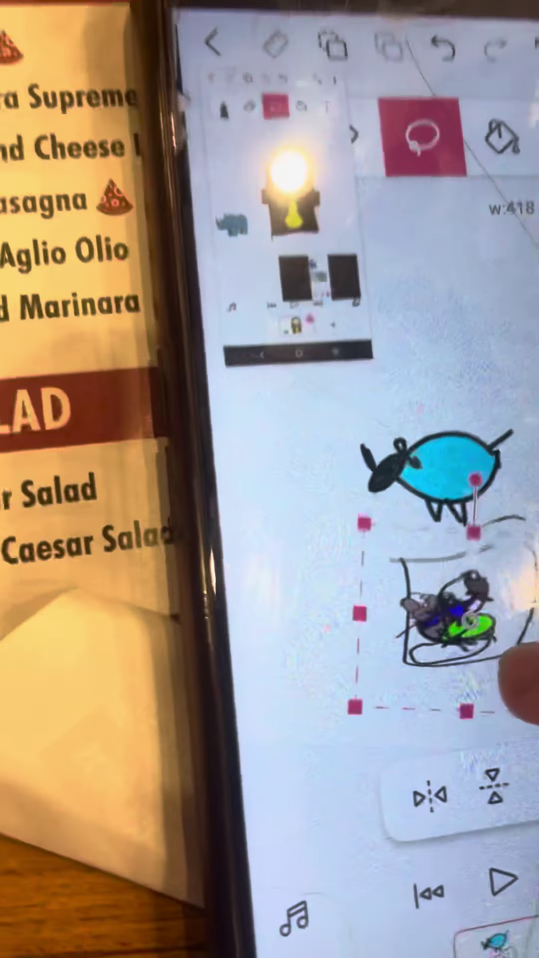